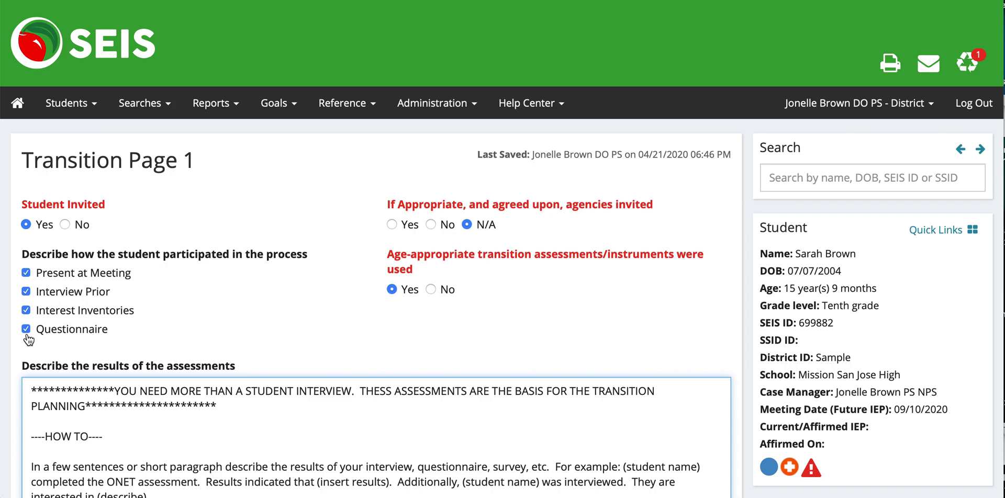
- Review the assessment results description on Transition Page 1, including the resource link, the list of assessment types and the written example
{"action": "scroll", "coordinate": [145, 390], "scroll_direction": "down", "scroll_amount": 3}
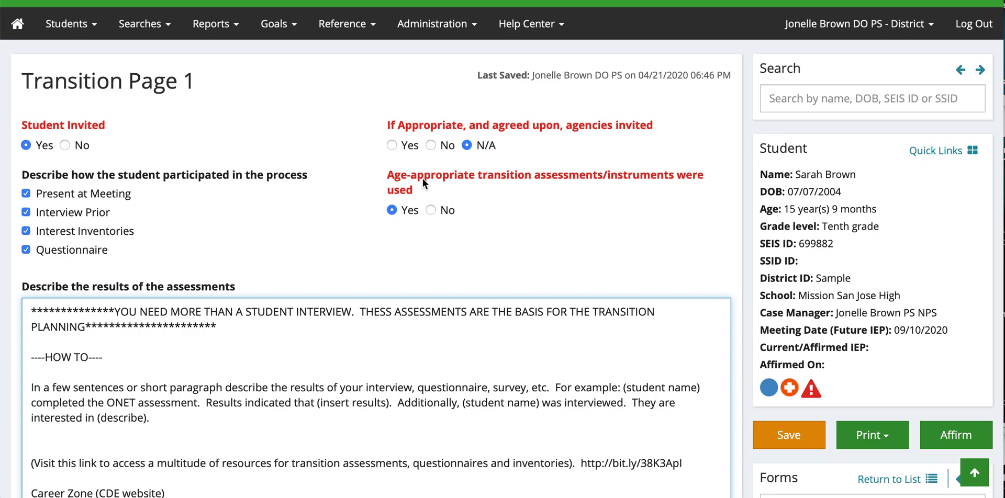
{"action": "scroll", "coordinate": [422, 178], "scroll_direction": "down", "scroll_amount": 4}
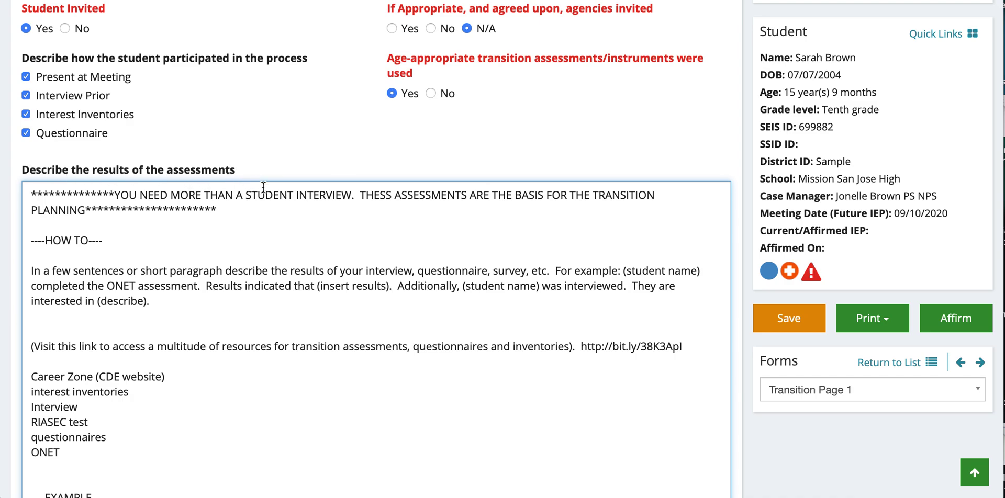
{"action": "scroll", "coordinate": [264, 187], "scroll_direction": "down", "scroll_amount": 3}
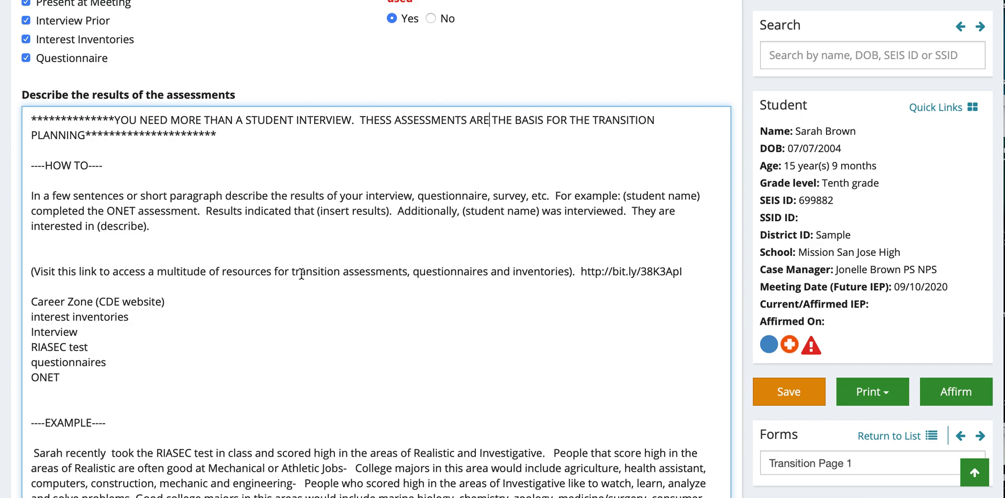
{"action": "left_click_drag", "start_coordinate": [582, 272], "coordinate": [685, 276]}
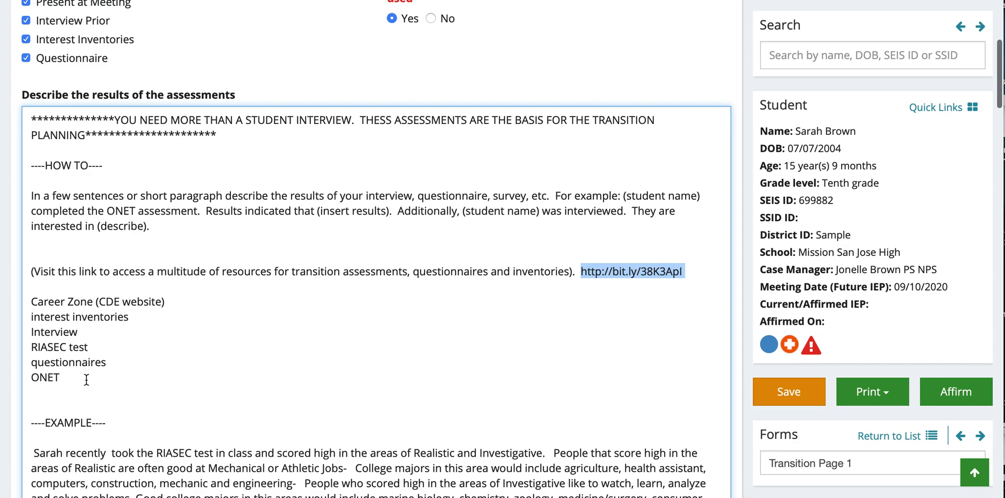
{"action": "scroll", "coordinate": [87, 380], "scroll_direction": "down", "scroll_amount": 1}
{"action": "scroll", "coordinate": [87, 380], "scroll_direction": "down", "scroll_amount": 3}
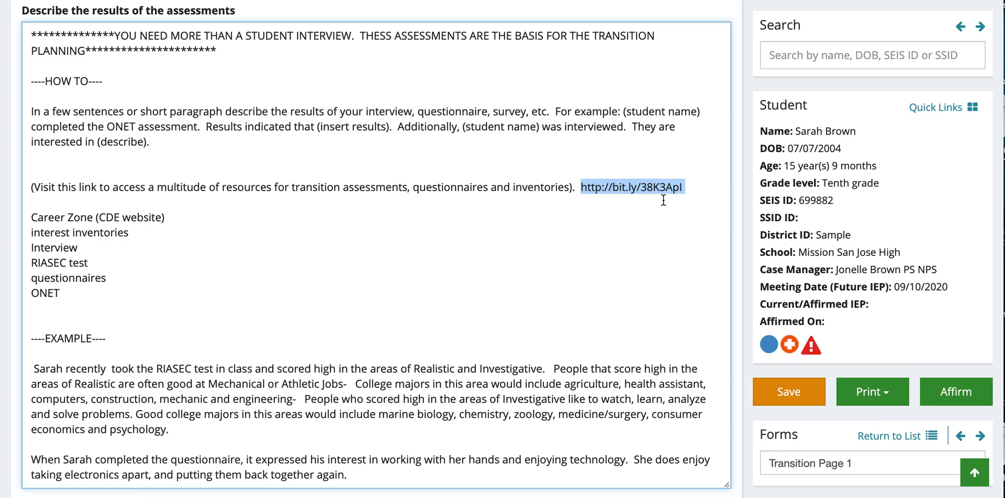
{"action": "scroll", "coordinate": [663, 200], "scroll_direction": "down", "scroll_amount": 3}
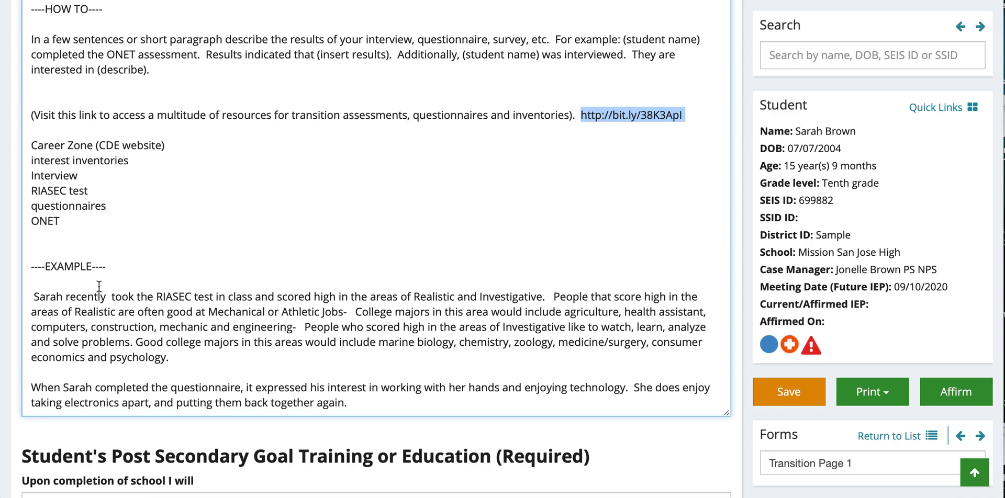
{"action": "scroll", "coordinate": [84, 294], "scroll_direction": "down", "scroll_amount": 1}
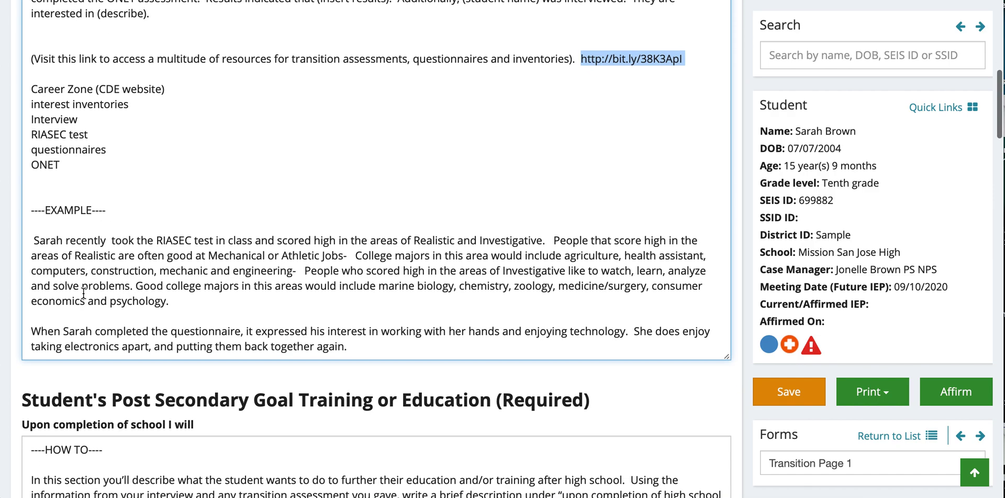
{"action": "left_click", "coordinate": [34, 242]}
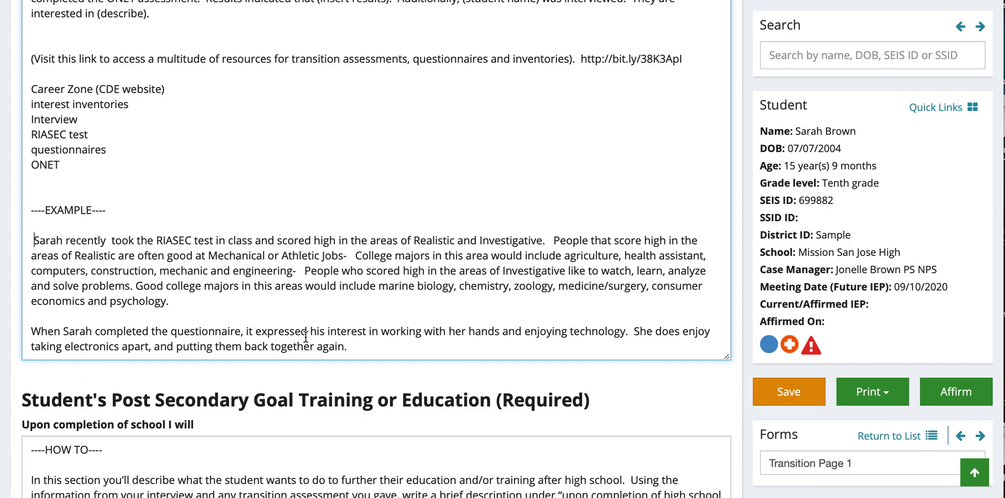
- Correct the pronoun "his" to "her" before "interest in working" in the questionnaire paragraph of the assessment results
{"action": "left_click", "coordinate": [323, 331]}
{"action": "key", "text": "BackSpace"}
{"action": "key", "text": "BackSpace"}
{"action": "type", "text": "er"}
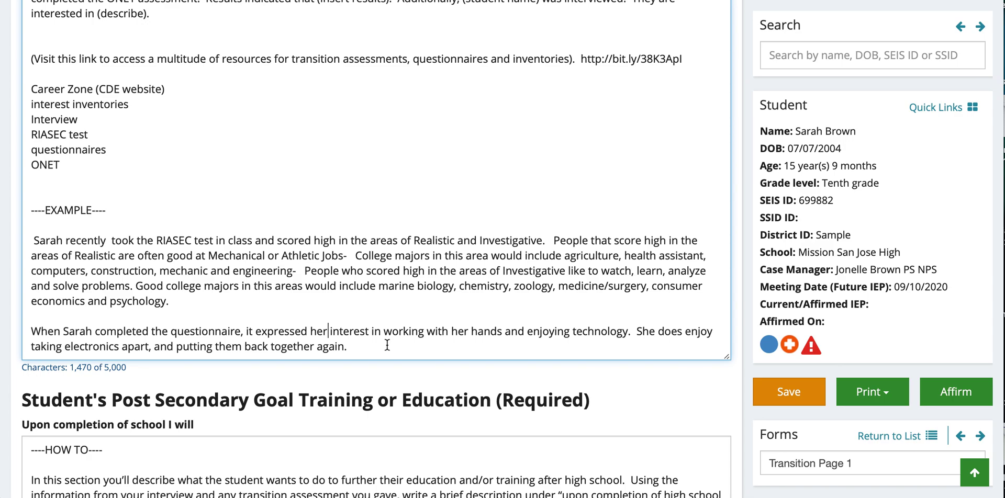
- Review the required Training or Education goal and browse its transition service codes, keeping 820 College awareness selected
{"action": "scroll", "coordinate": [388, 344], "scroll_direction": "down", "scroll_amount": 5}
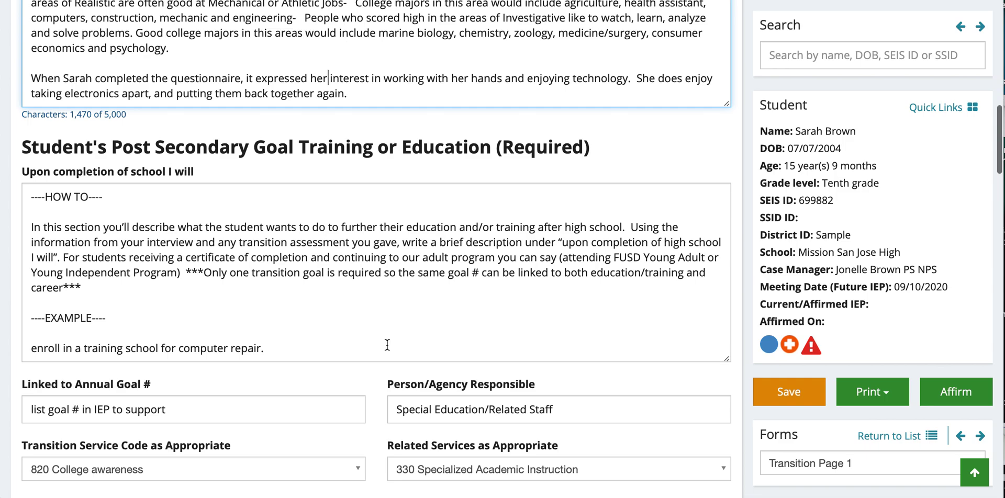
{"action": "scroll", "coordinate": [387, 345], "scroll_direction": "down", "scroll_amount": 1}
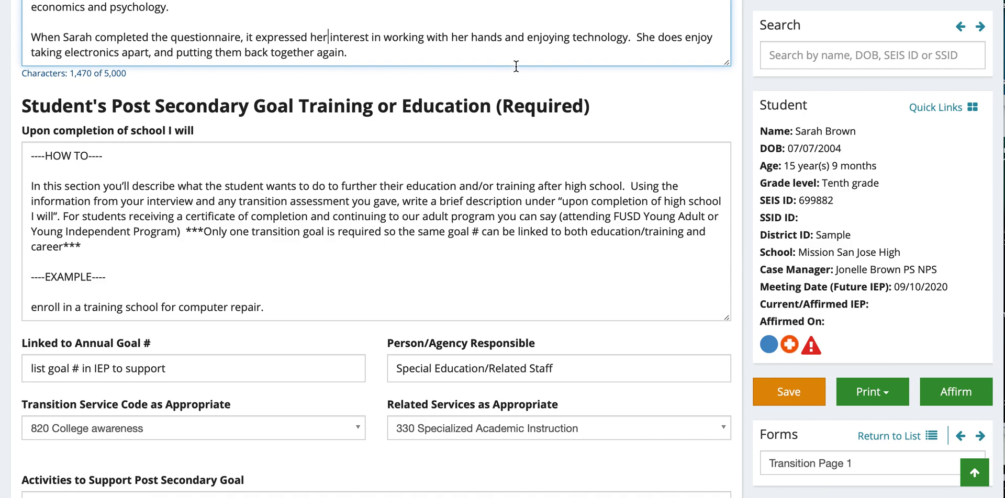
{"action": "left_click_drag", "start_coordinate": [595, 107], "coordinate": [497, 105]}
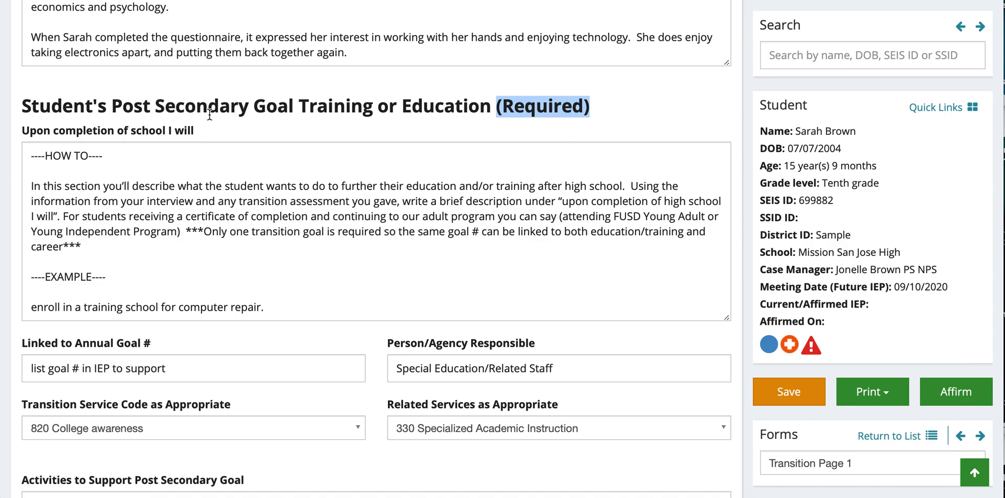
{"action": "left_click", "coordinate": [58, 132]}
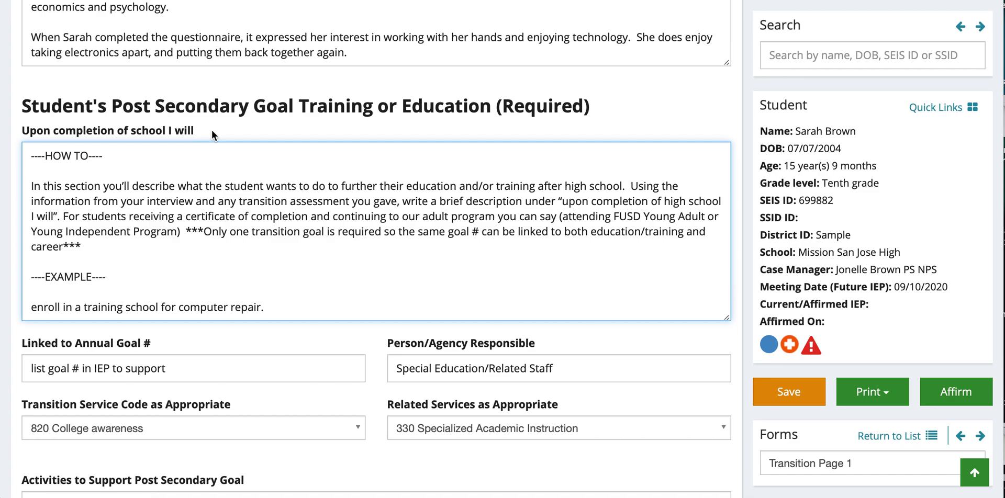
{"action": "scroll", "coordinate": [212, 135], "scroll_direction": "down", "scroll_amount": 1}
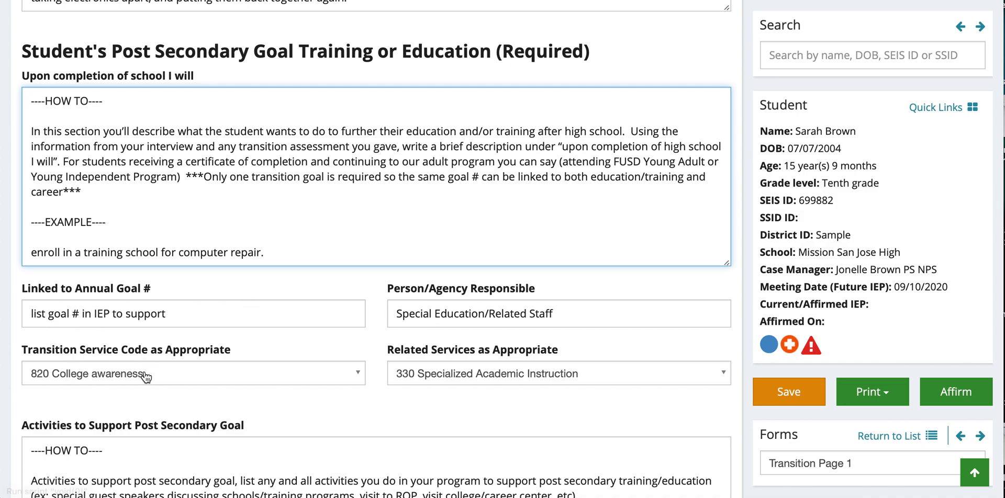
{"action": "left_click", "coordinate": [89, 372]}
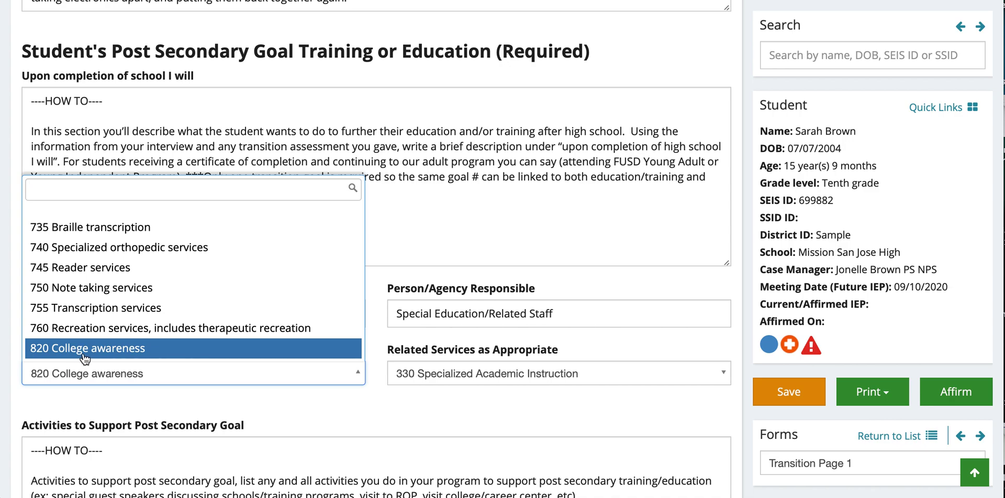
{"action": "scroll", "coordinate": [92, 361], "scroll_direction": "down", "scroll_amount": 2}
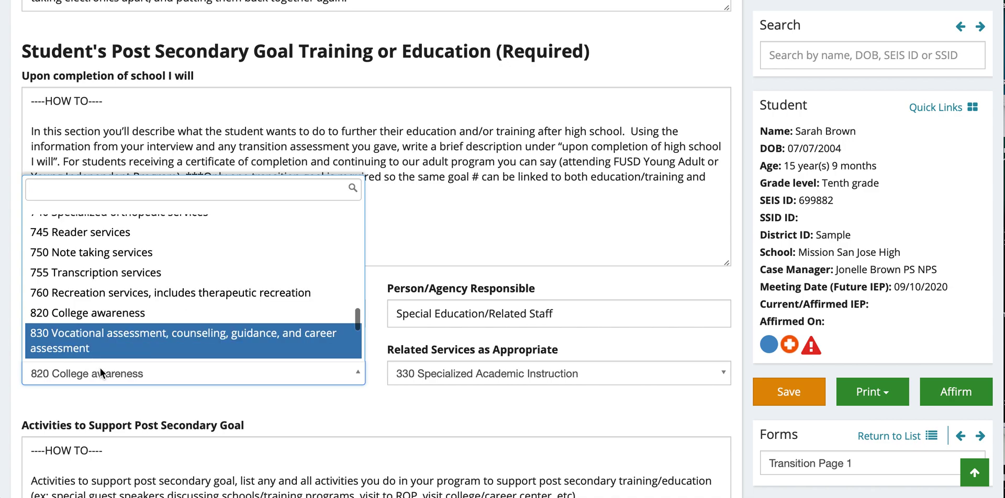
{"action": "left_click", "coordinate": [101, 293]}
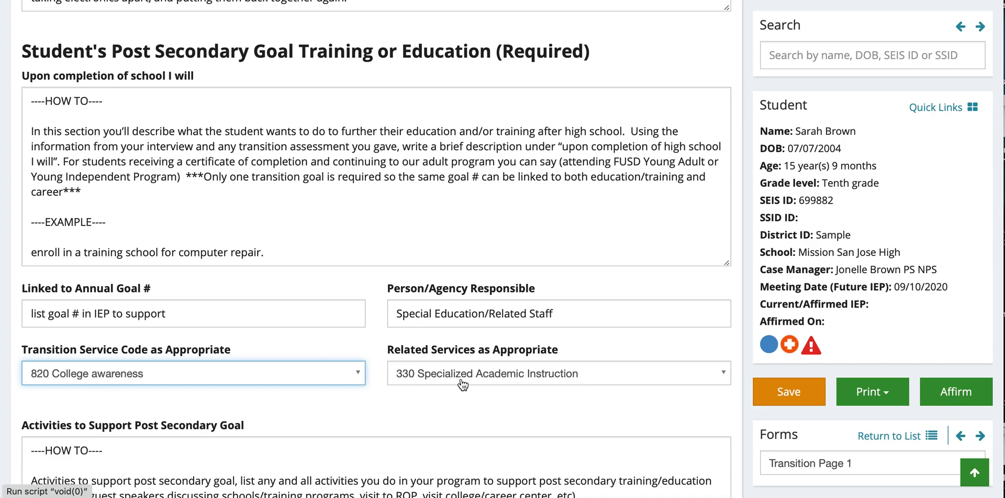
- Read the supporting activities and community experiences guidance and examples for the Training or Education goal
{"action": "scroll", "coordinate": [463, 385], "scroll_direction": "down", "scroll_amount": 3}
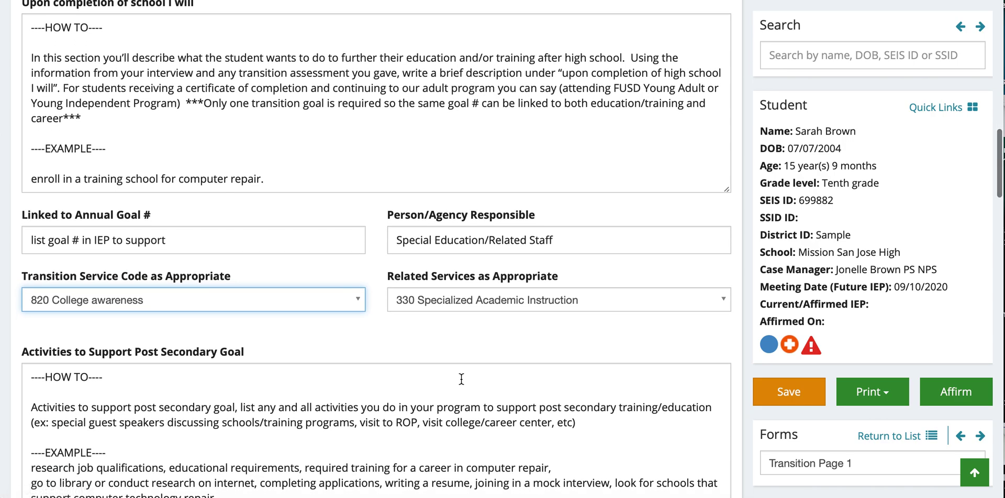
{"action": "scroll", "coordinate": [462, 379], "scroll_direction": "down", "scroll_amount": 3}
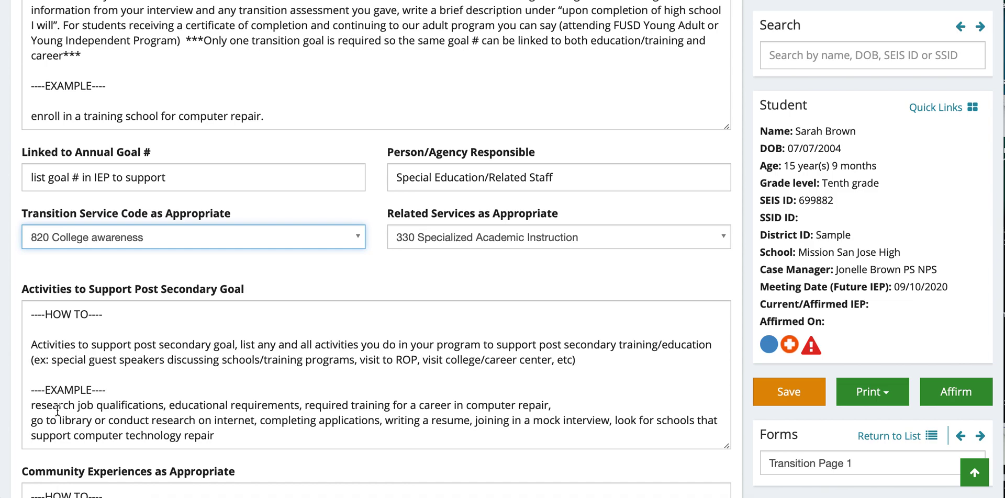
{"action": "scroll", "coordinate": [83, 421], "scroll_direction": "down", "scroll_amount": 3}
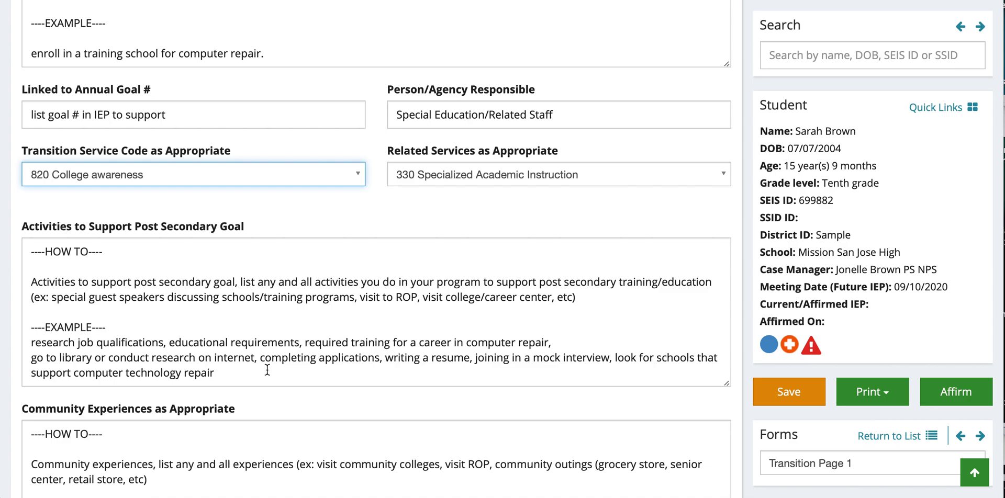
{"action": "scroll", "coordinate": [267, 371], "scroll_direction": "down", "scroll_amount": 3}
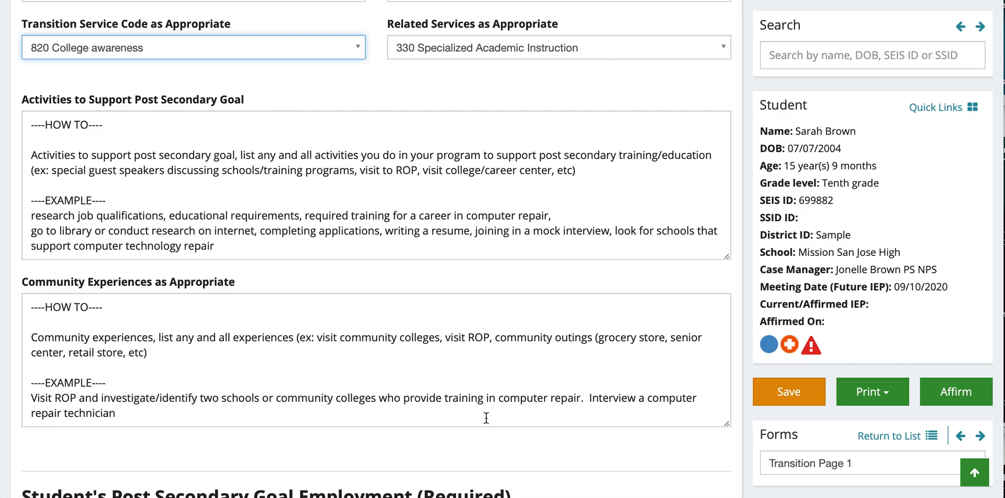
{"action": "scroll", "coordinate": [257, 435], "scroll_direction": "down", "scroll_amount": 2}
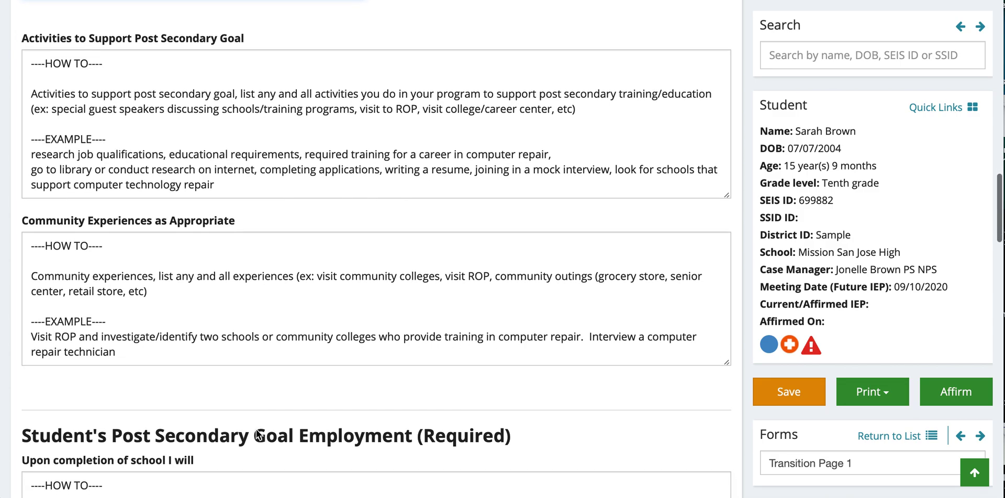
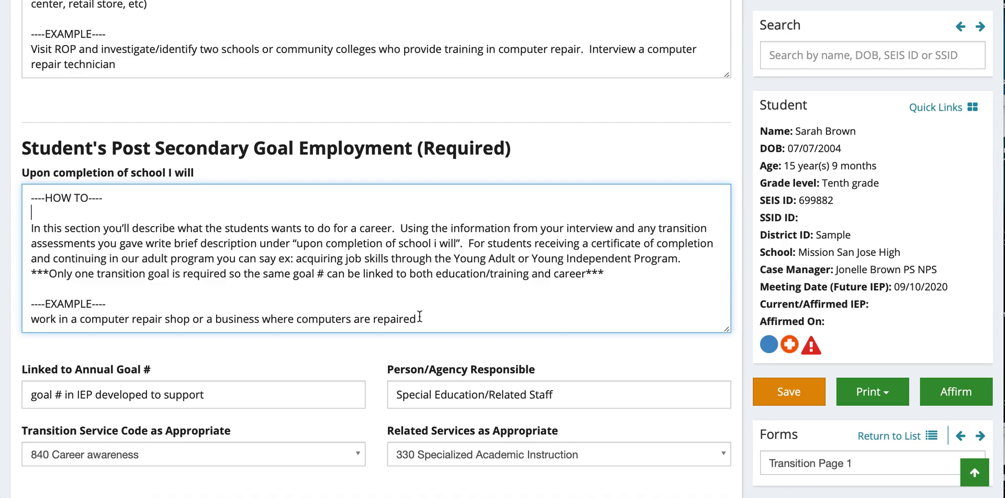
- Examine the required Employment goal section, including its single transition goal note, linked annual goal, supporting activities and community experiences
{"action": "scroll", "coordinate": [420, 317], "scroll_direction": "down", "scroll_amount": 1}
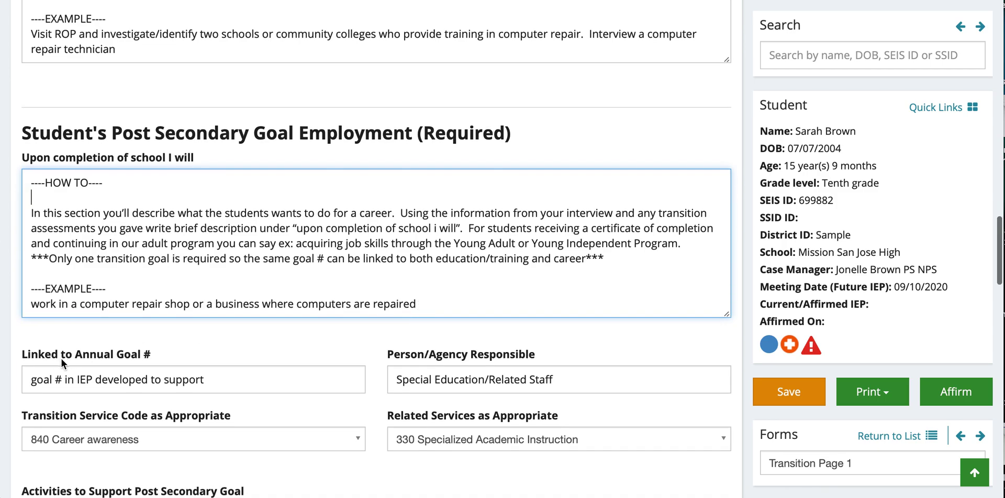
{"action": "left_click", "coordinate": [30, 258]}
{"action": "left_click_drag", "start_coordinate": [30, 258], "coordinate": [612, 261]}
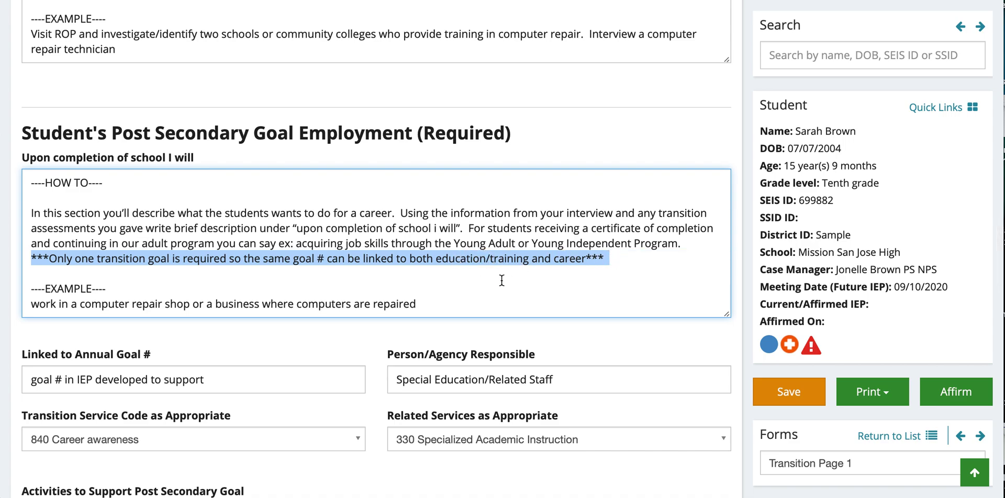
{"action": "left_click", "coordinate": [248, 356]}
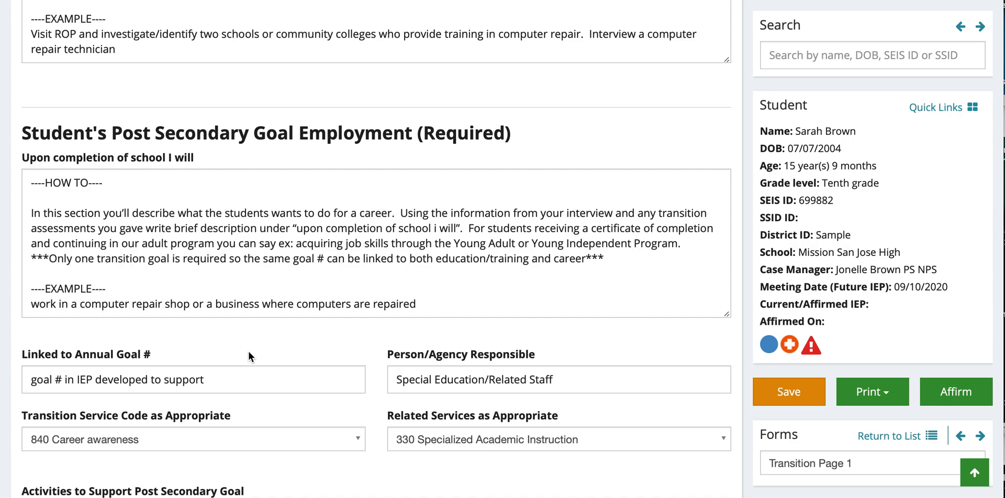
{"action": "left_click", "coordinate": [160, 382]}
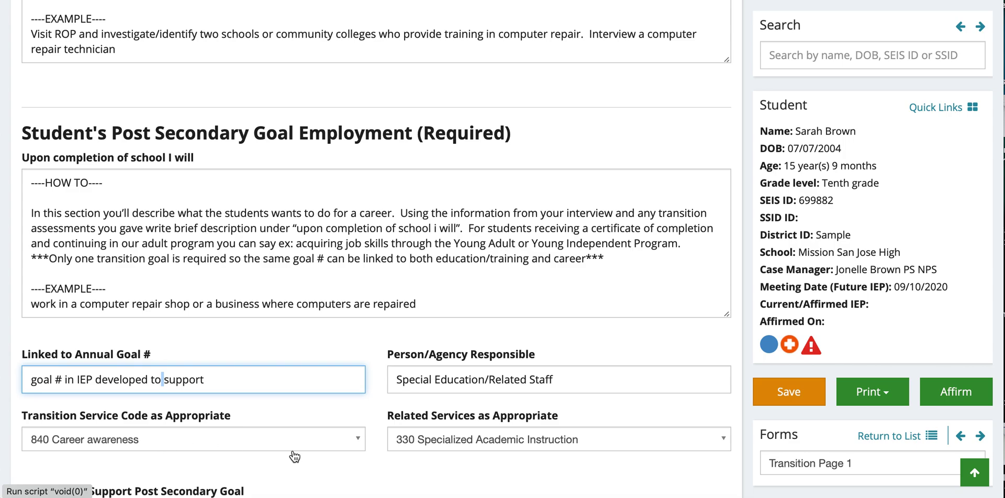
{"action": "scroll", "coordinate": [458, 404], "scroll_direction": "down", "scroll_amount": 3}
{"action": "scroll", "coordinate": [457, 403], "scroll_direction": "down", "scroll_amount": 5}
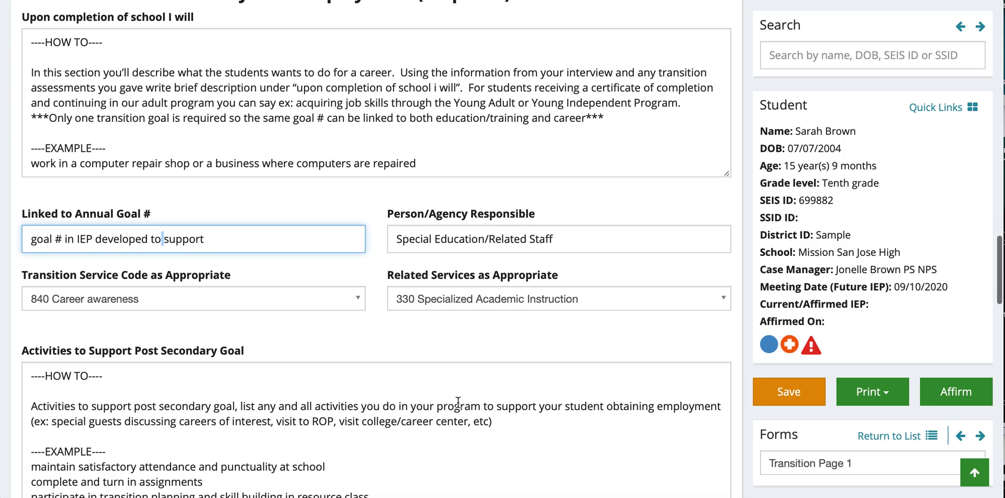
{"action": "scroll", "coordinate": [417, 371], "scroll_direction": "down", "scroll_amount": 2}
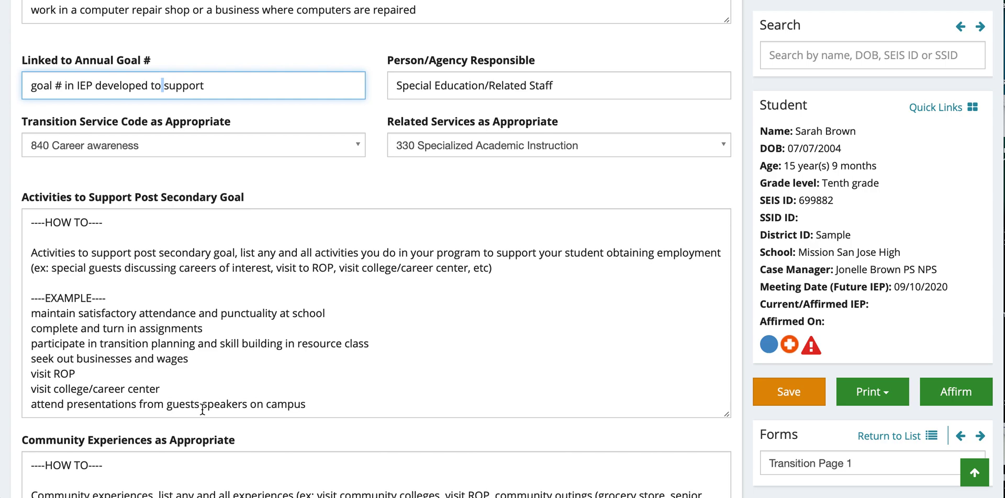
{"action": "scroll", "coordinate": [312, 409], "scroll_direction": "down", "scroll_amount": 2}
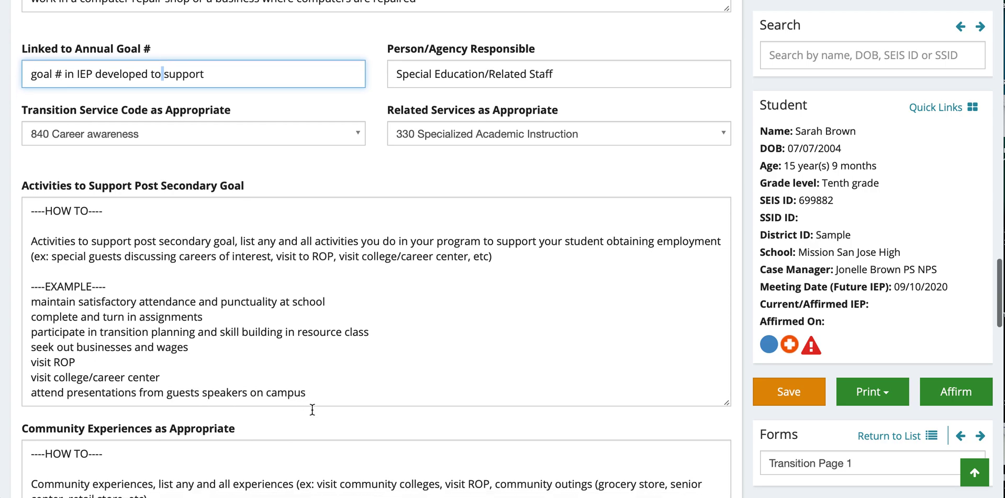
{"action": "scroll", "coordinate": [312, 409], "scroll_direction": "down", "scroll_amount": 6}
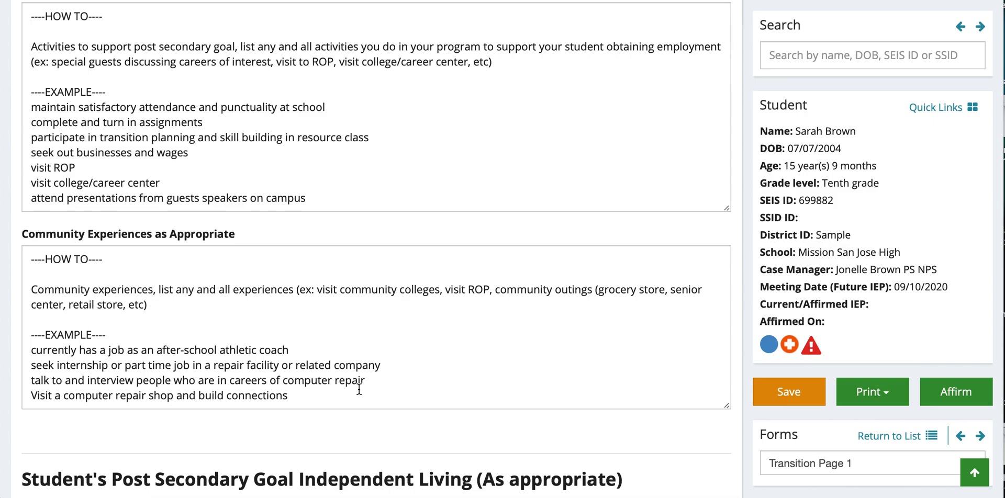
- Review the as-appropriate Independent Living goal section, including its guidance, linked annual goal, service codes and supporting activities
{"action": "scroll", "coordinate": [358, 388], "scroll_direction": "down", "scroll_amount": 2}
{"action": "scroll", "coordinate": [360, 389], "scroll_direction": "down", "scroll_amount": 5}
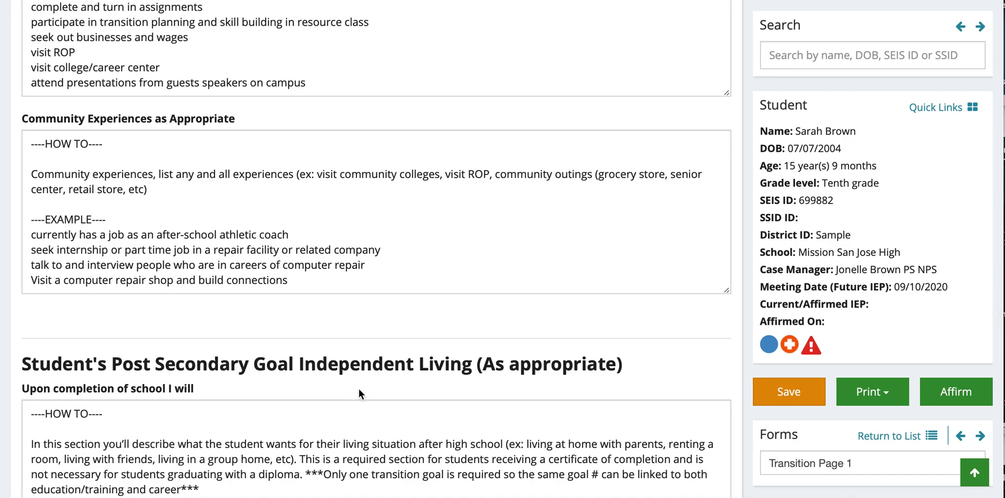
{"action": "scroll", "coordinate": [359, 388], "scroll_direction": "down", "scroll_amount": 6}
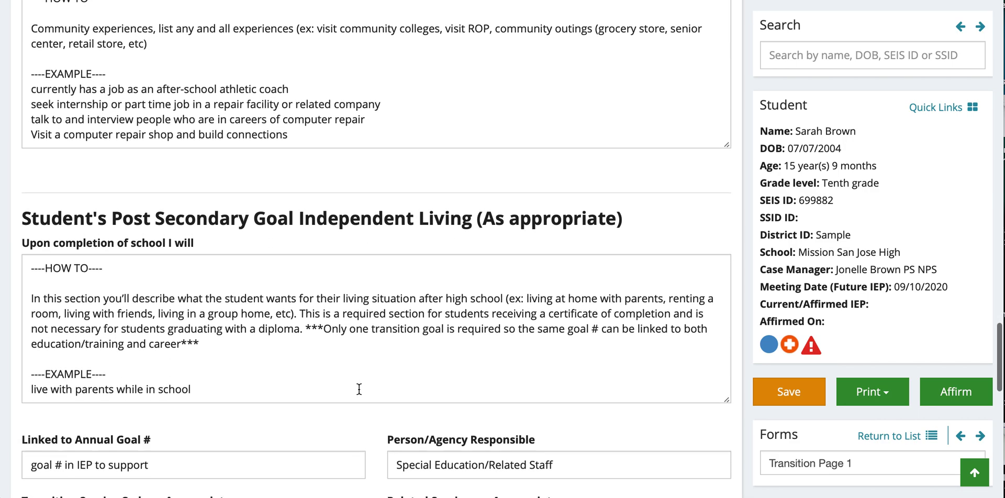
{"action": "scroll", "coordinate": [360, 389], "scroll_direction": "down", "scroll_amount": 2}
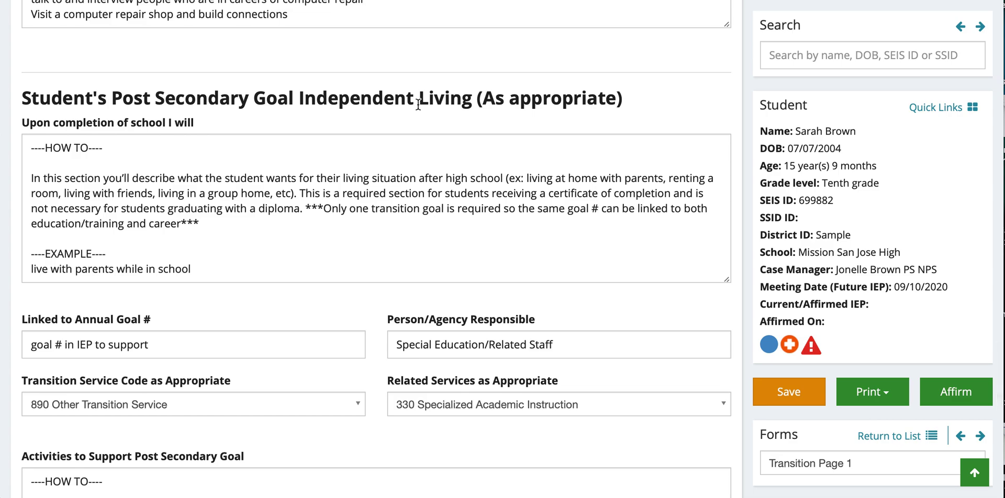
{"action": "left_click_drag", "start_coordinate": [627, 99], "coordinate": [478, 97]}
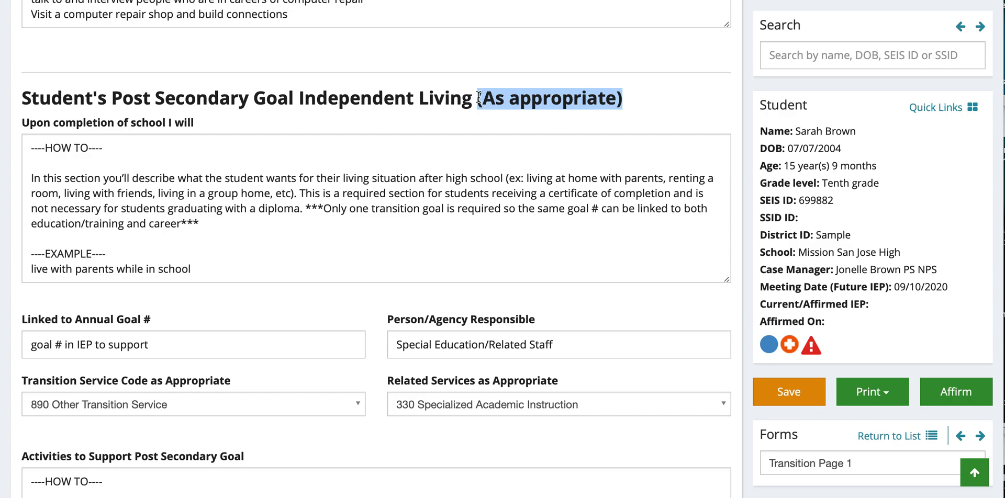
{"action": "left_click", "coordinate": [499, 145]}
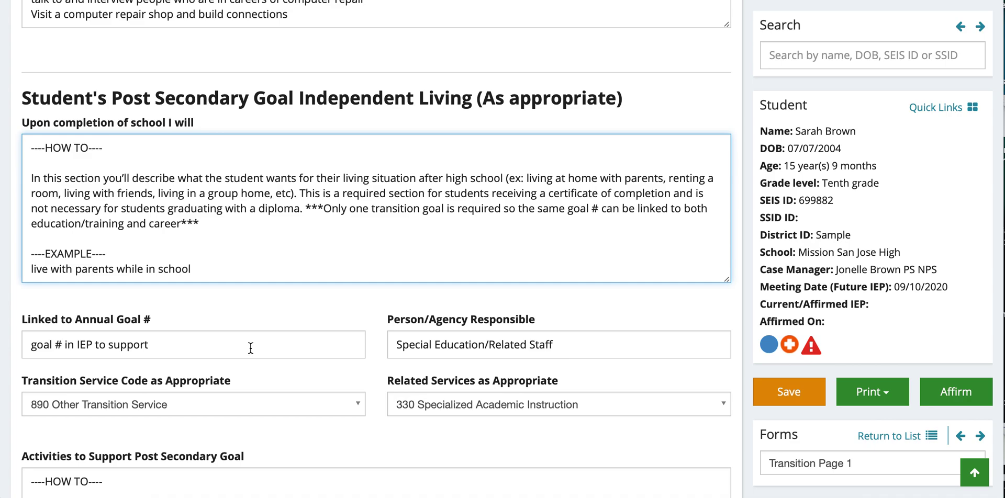
{"action": "scroll", "coordinate": [251, 348], "scroll_direction": "down", "scroll_amount": 3}
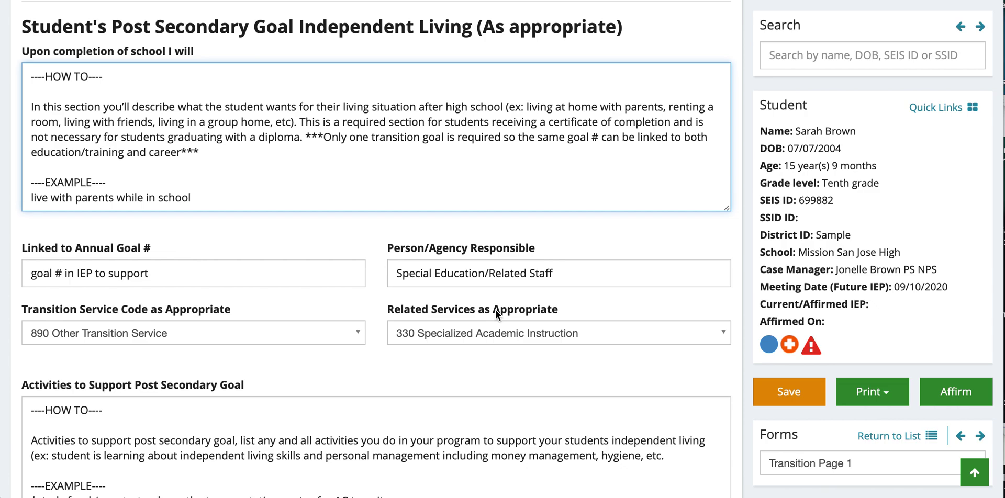
{"action": "scroll", "coordinate": [495, 310], "scroll_direction": "down", "scroll_amount": 4}
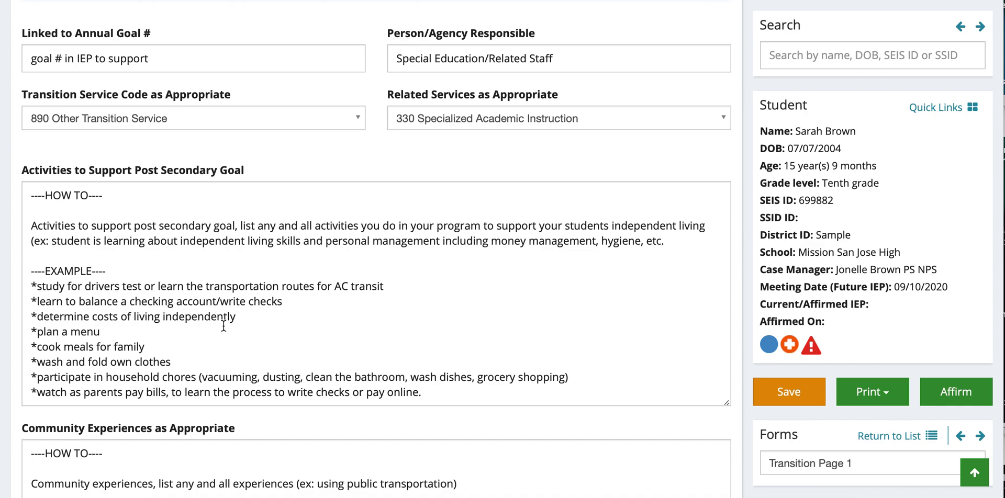
- Add an asterisk before the driver's test, public transit and apartment costs examples in the Independent Living community experiences
{"action": "scroll", "coordinate": [223, 326], "scroll_direction": "down", "scroll_amount": 5}
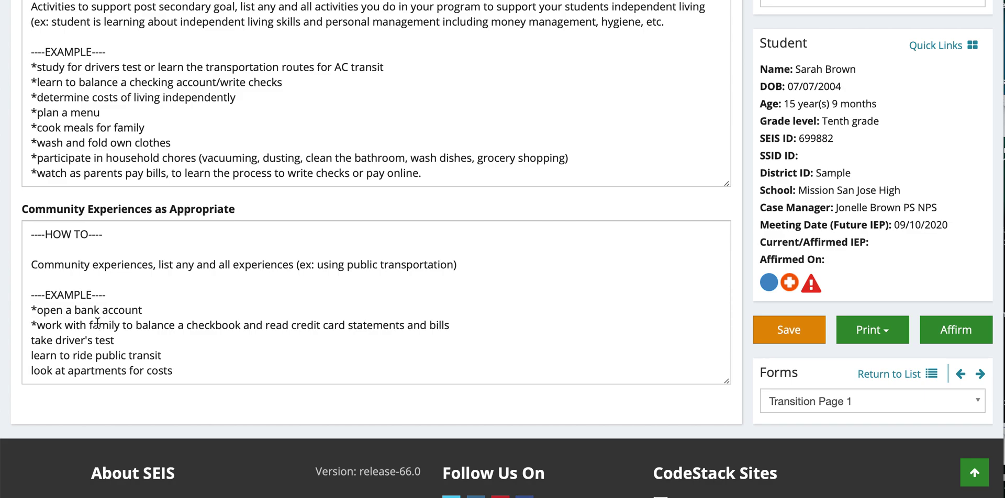
{"action": "left_click", "coordinate": [30, 341]}
{"action": "type", "text": "*"}
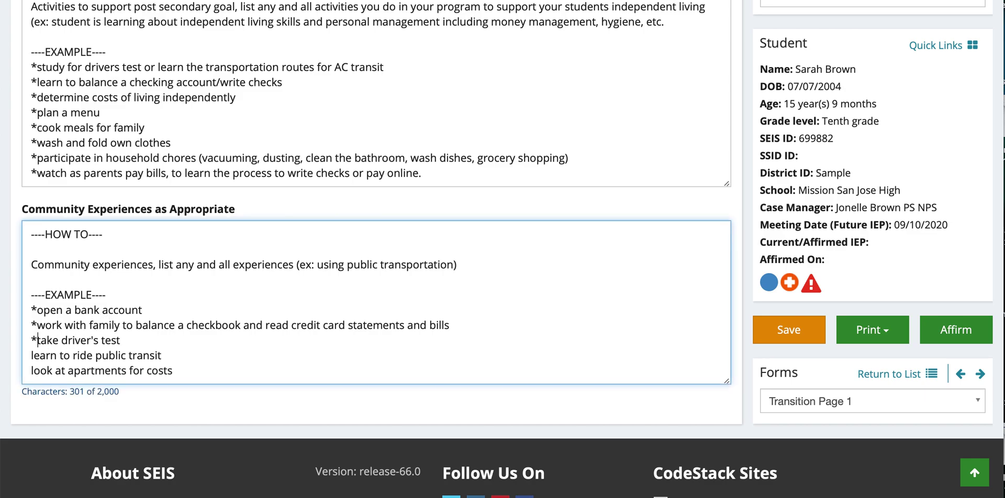
{"action": "left_click", "coordinate": [33, 356]}
{"action": "type", "text": "*"}
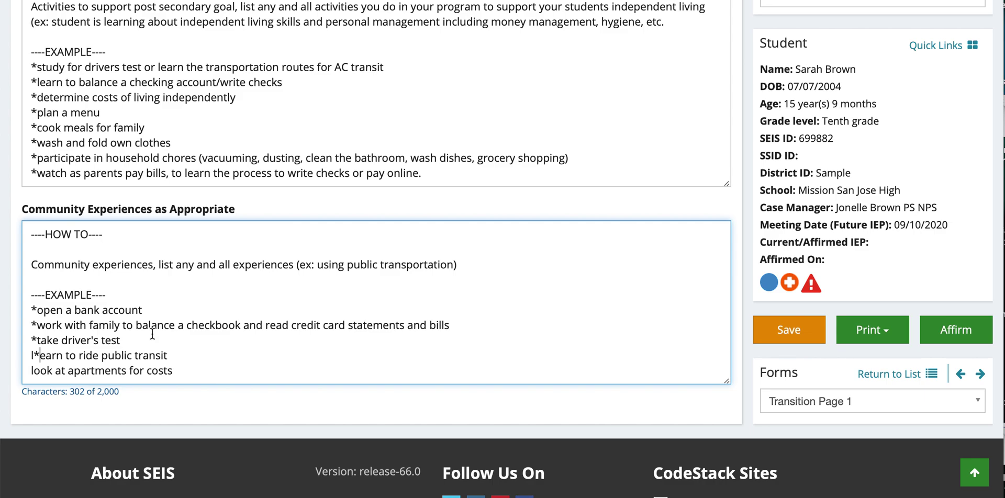
{"action": "key", "text": "BackSpace"}
{"action": "type", "text": "*"}
{"action": "left_click", "coordinate": [27, 373]}
{"action": "type", "text": "*"}
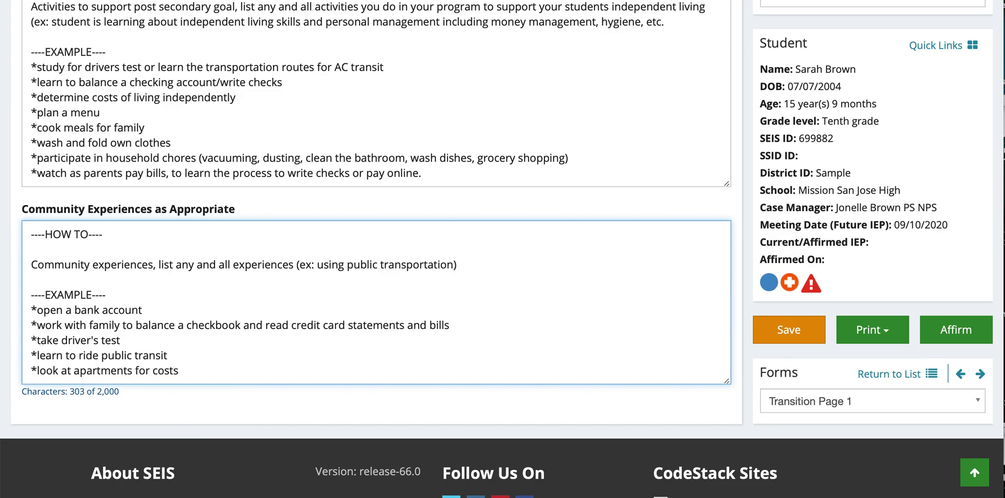